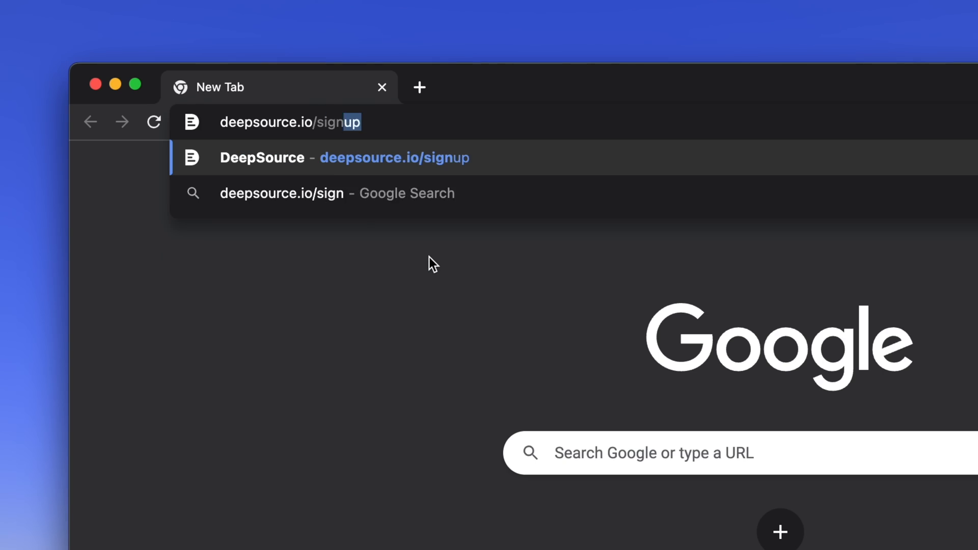
# - Open deepsource.io/signup and sign in through GitHub with the account's e-mail and password
pyautogui.write('up')
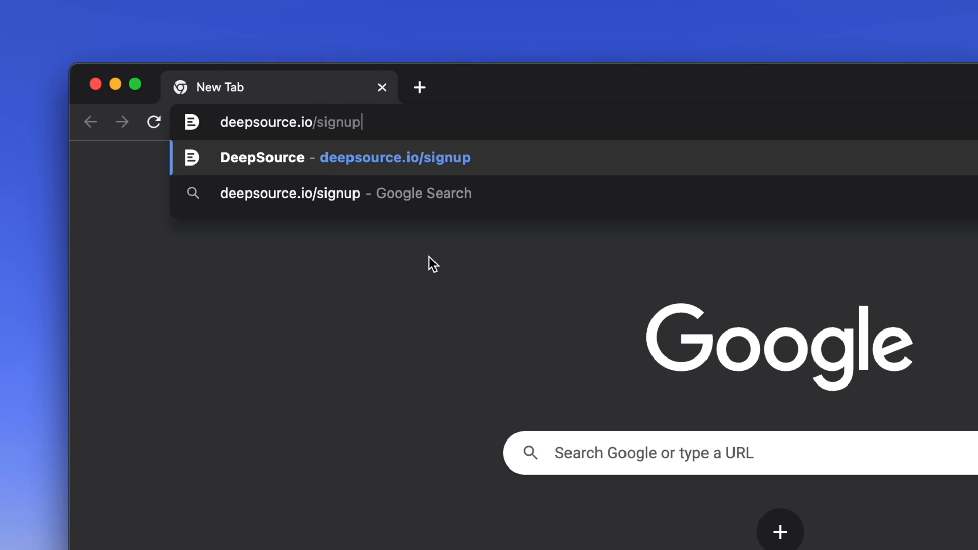
pyautogui.press('Return')
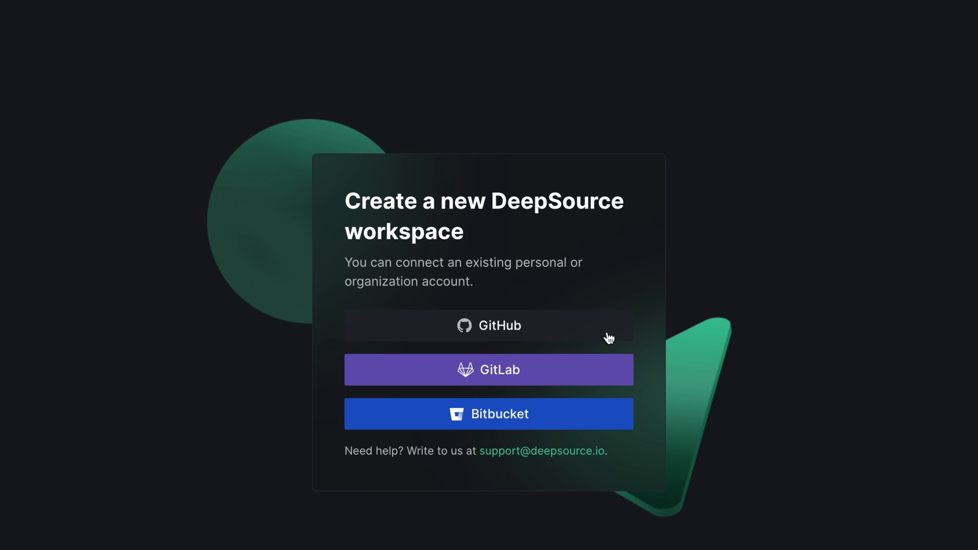
pyautogui.click(609, 338)
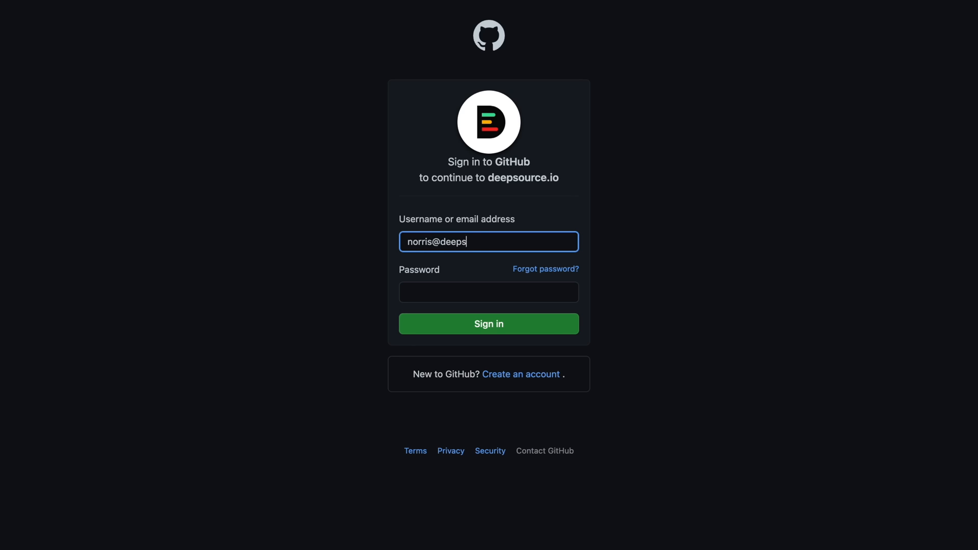
pyautogui.press('Tab')
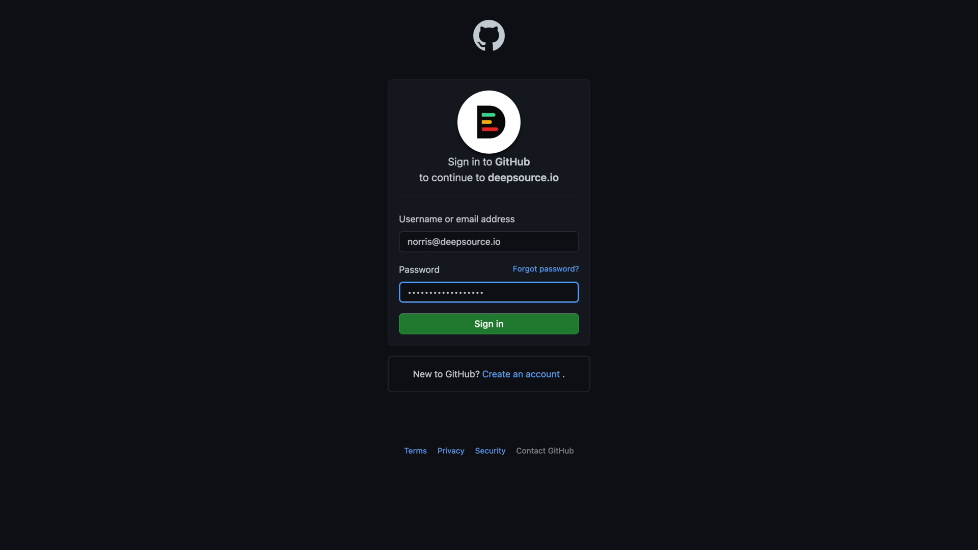
pyautogui.click(564, 324)
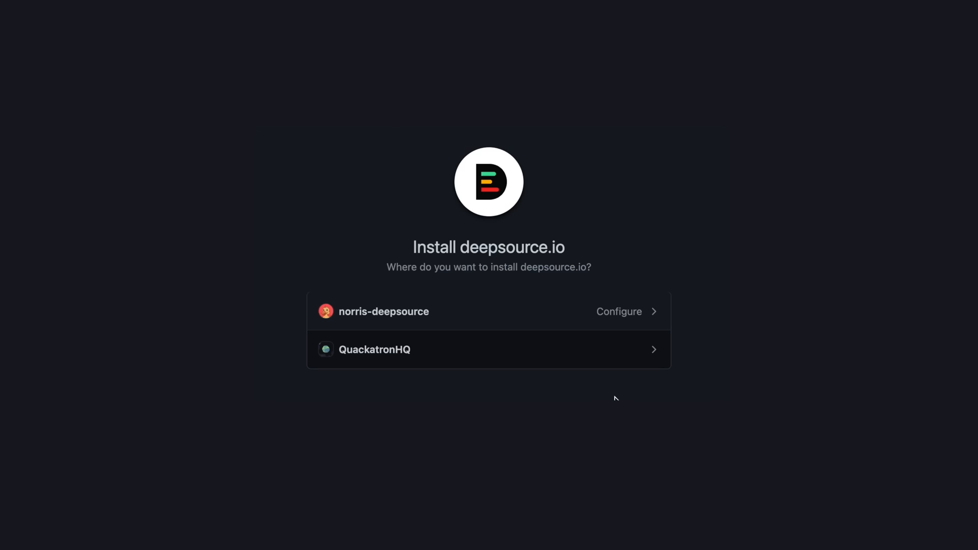
# - Install deepsource.io on the QuackatronHQ organization with access to all repositories
pyautogui.click(597, 362)
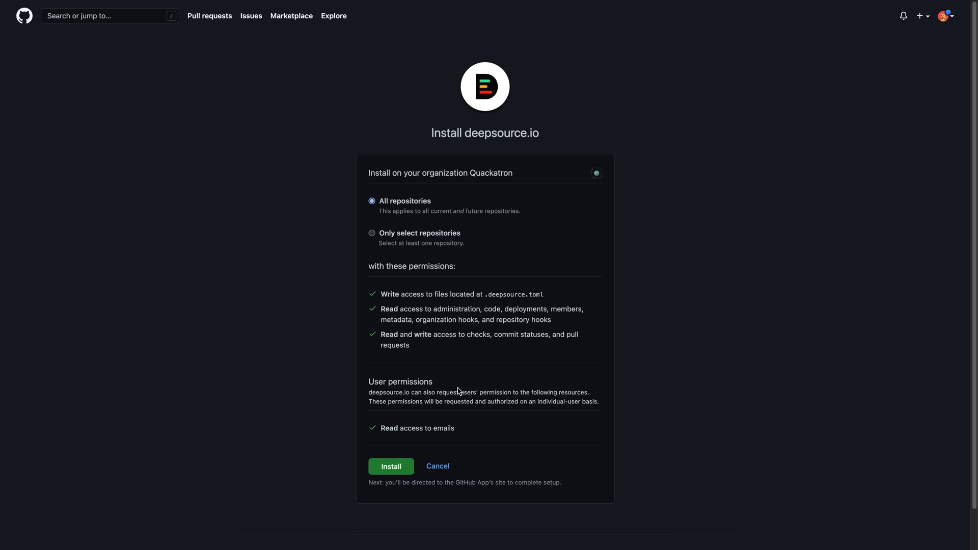
pyautogui.click(377, 468)
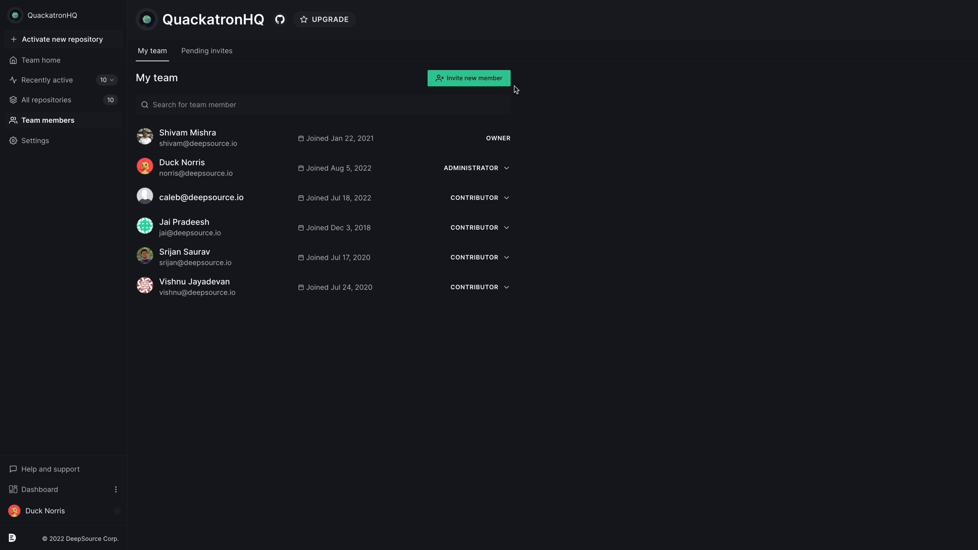
# - Invite a new team member to QuackatronHQ using the teammate's e-mail, and copy the team's invitation link
pyautogui.click(497, 79)
pyautogui.click(460, 226)
pyautogui.click(565, 292)
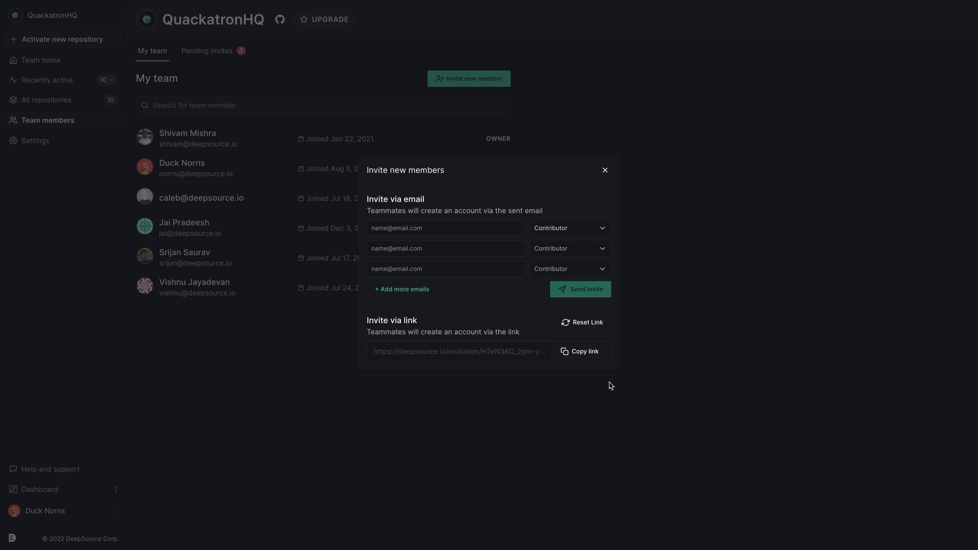
pyautogui.click(592, 356)
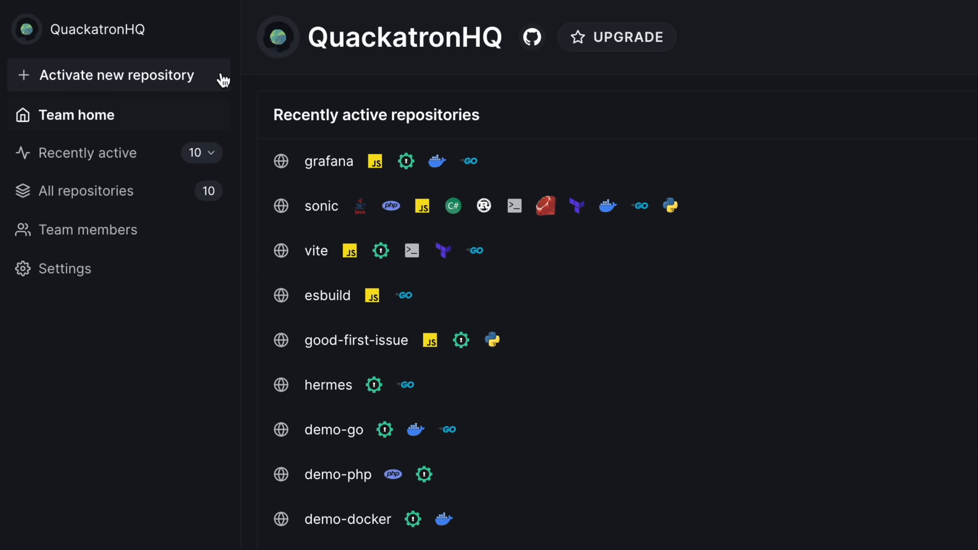
# - Activate the QuackatronHQ / Gigarepo repository by reviewing its analyzers and creating a pull request with the .deepsource.toml config
pyautogui.click(222, 77)
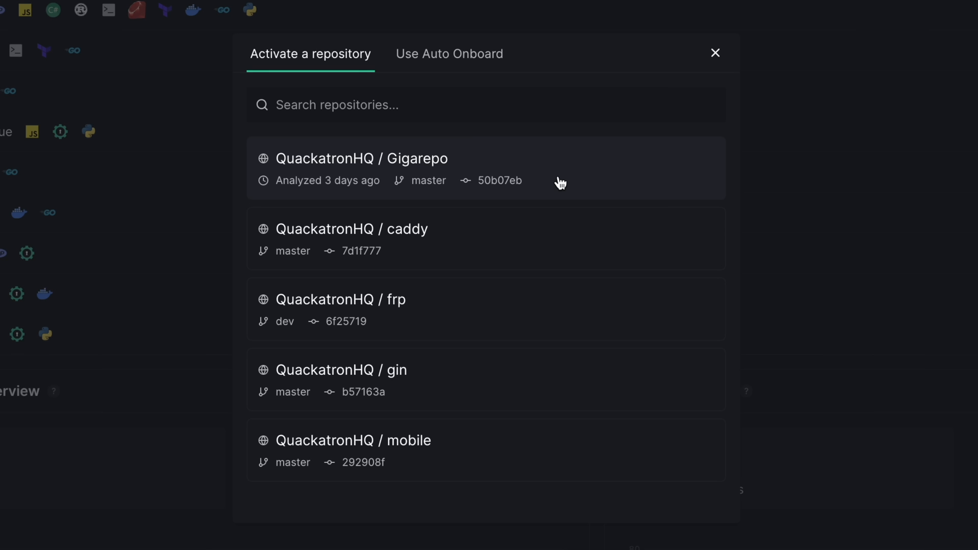
pyautogui.click(560, 183)
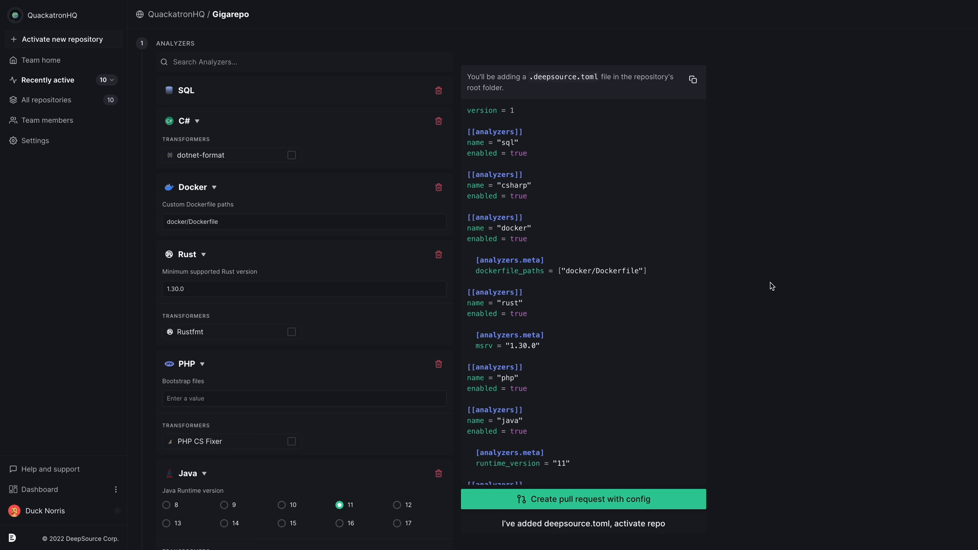
pyautogui.scroll(-8, 771, 286)
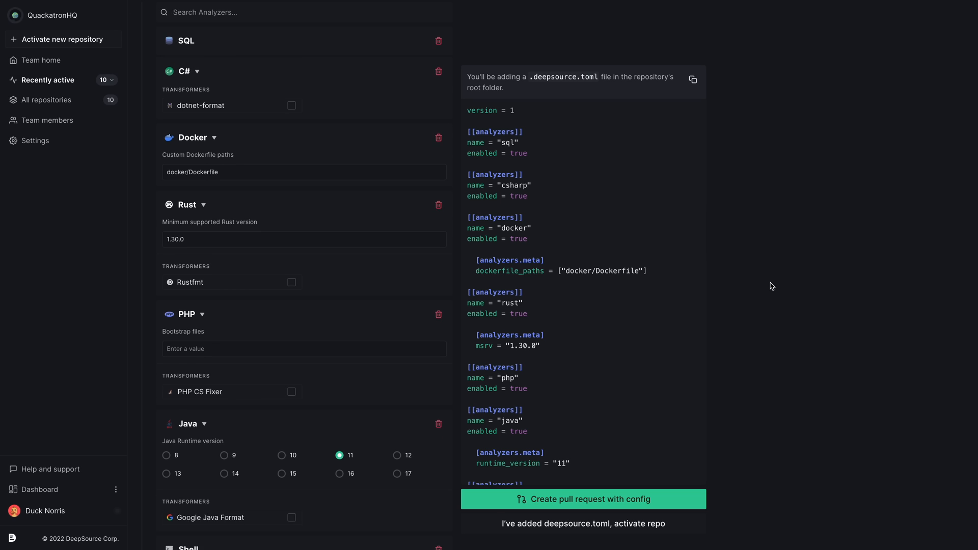
pyautogui.scroll(-7, 771, 286)
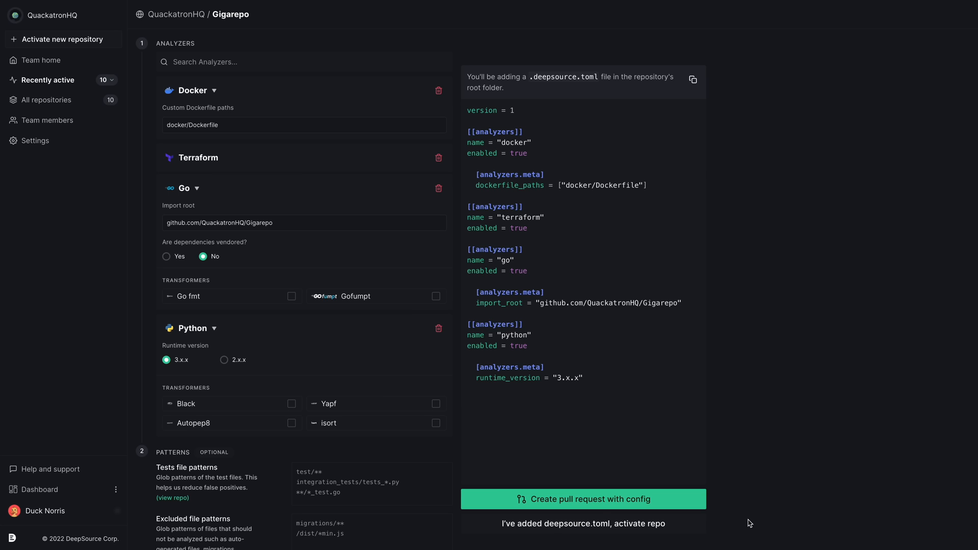
pyautogui.click(686, 500)
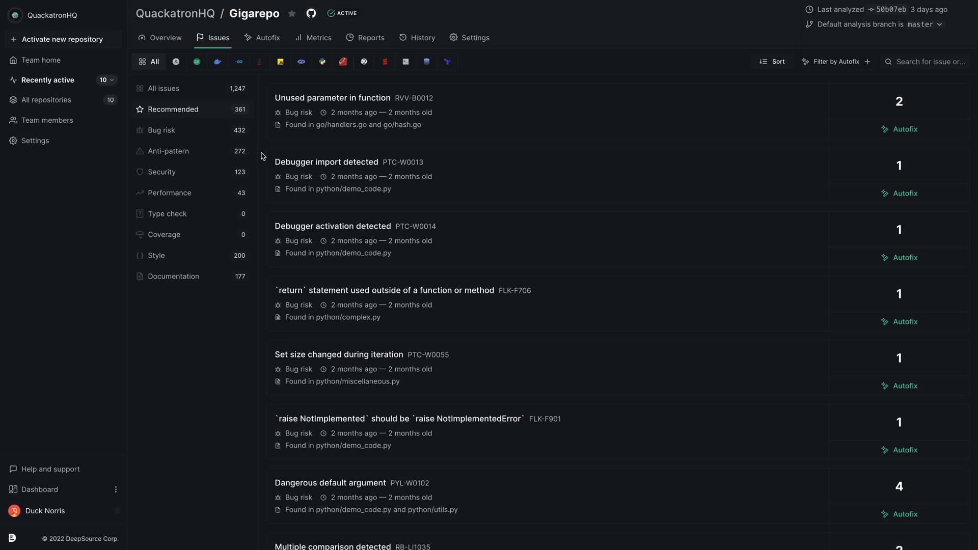
# - Filter Gigarepo's issues to JavaScript anti-patterns and examine the occurrences of "Prevent usage of wrong DOM property"
pyautogui.click(219, 152)
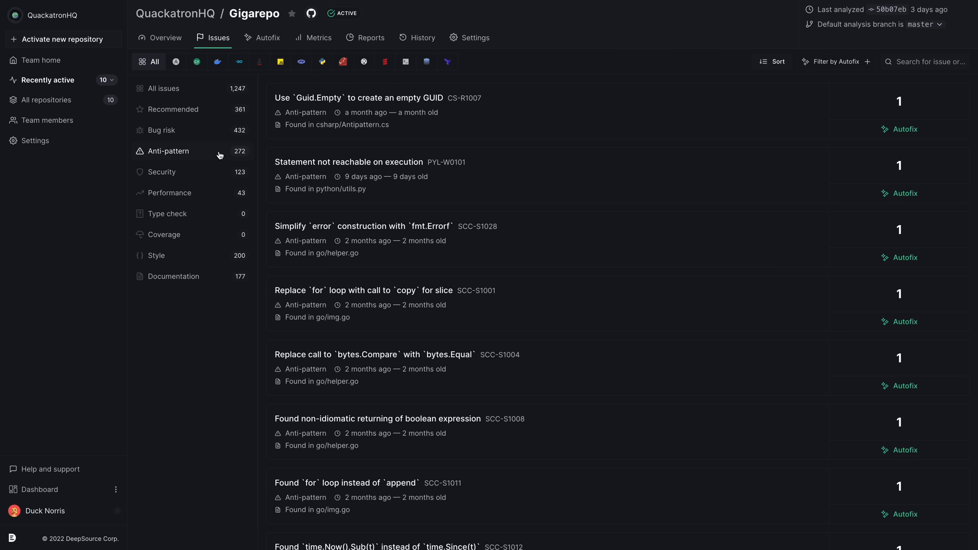
pyautogui.click(280, 63)
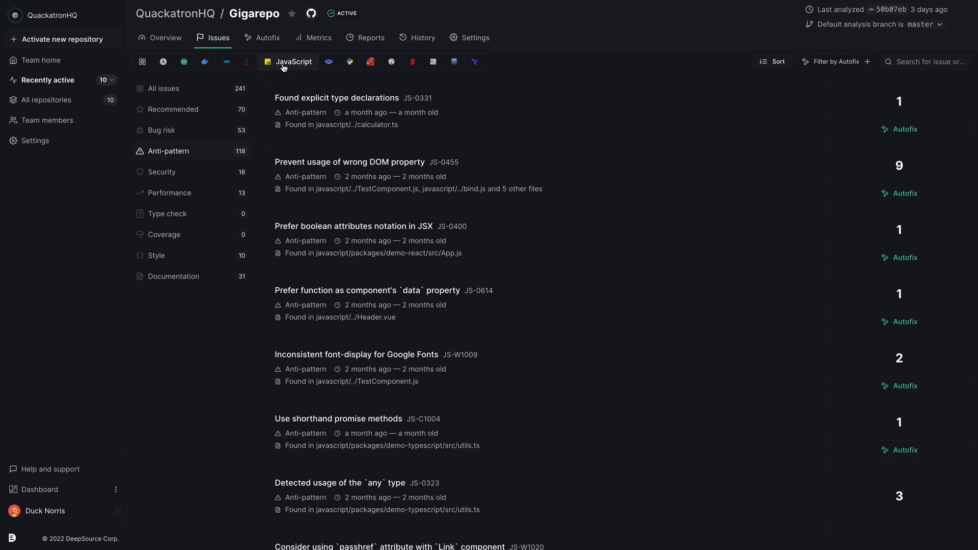
pyautogui.click(547, 167)
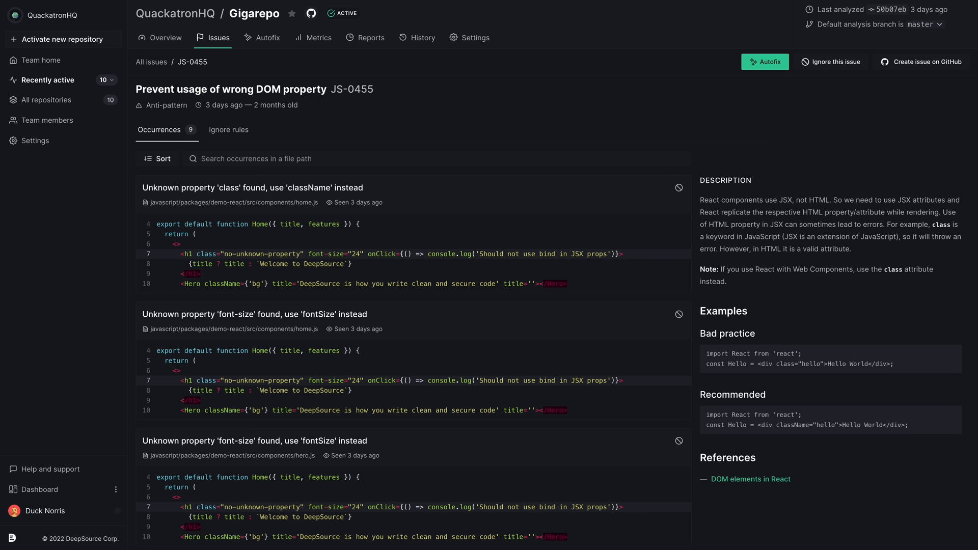
pyautogui.scroll(-5, 550, 298)
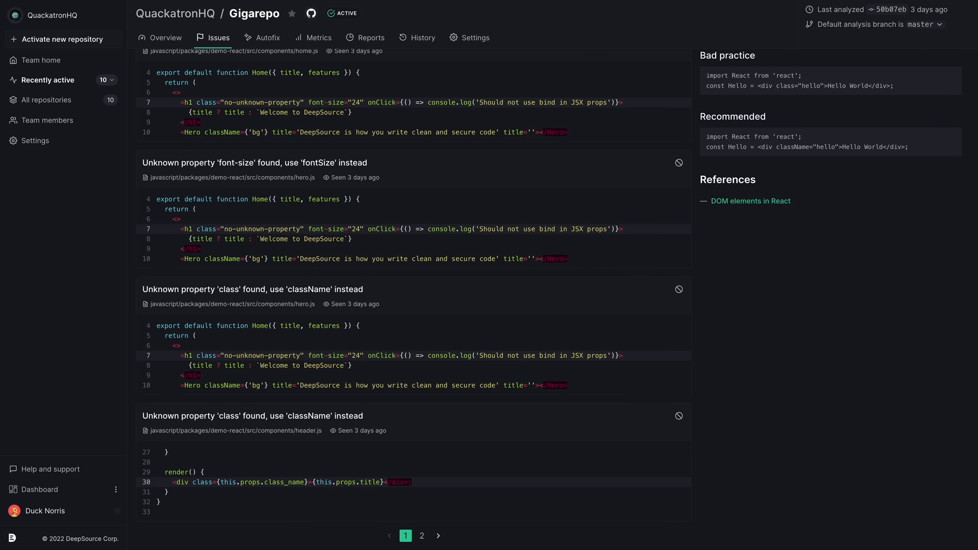
pyautogui.scroll(5, 550, 297)
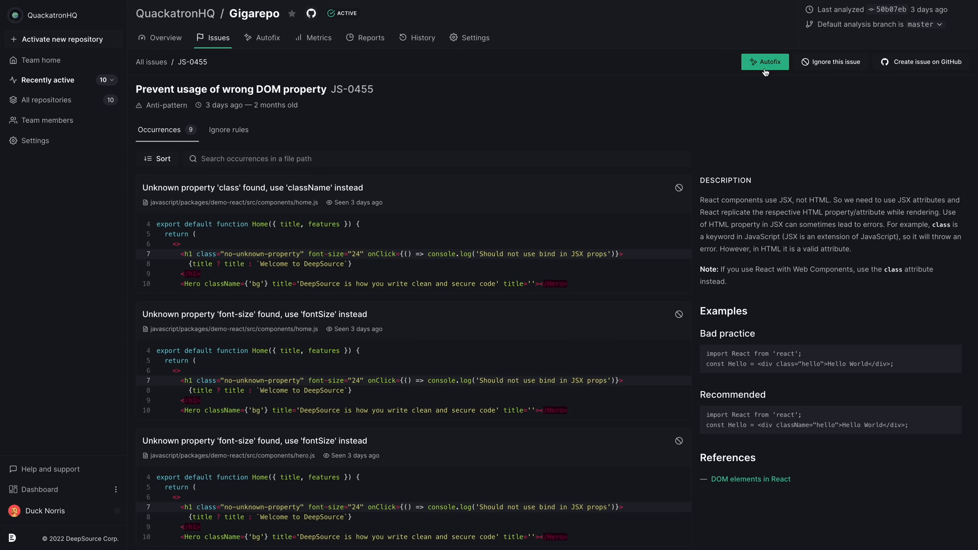
# - Run Autofix for the wrong DOM property issue on all listed files, create a pull request with the fixes and open it
pyautogui.click(764, 66)
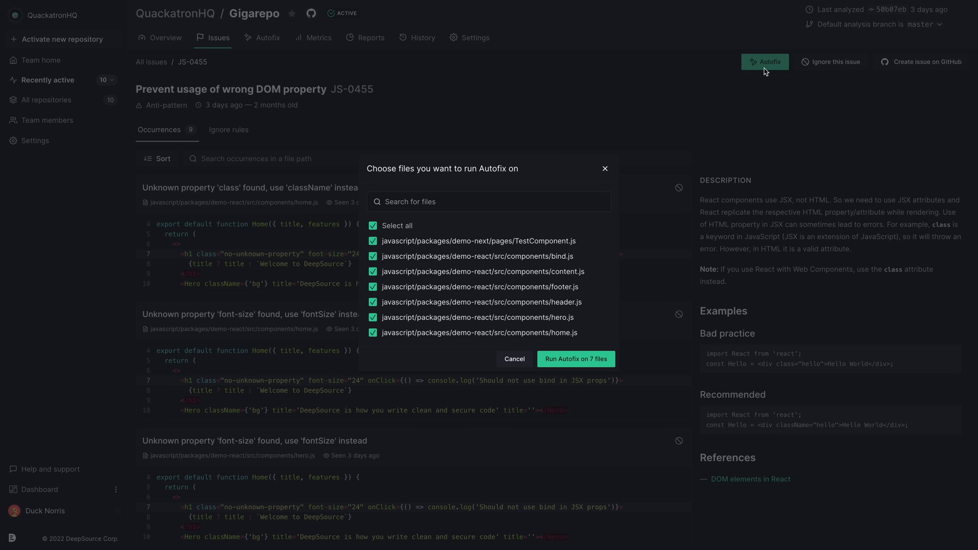
pyautogui.click(582, 359)
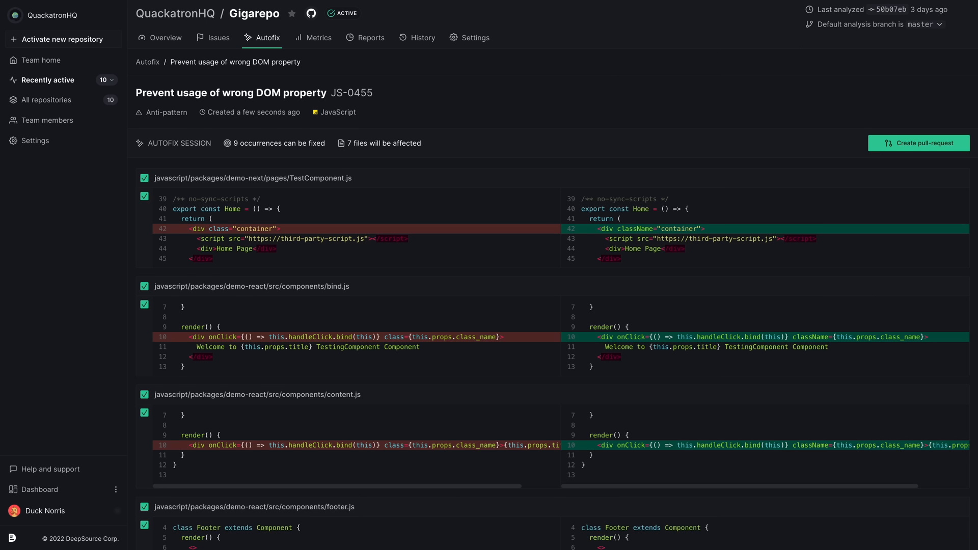
pyautogui.scroll(-5, 553, 301)
pyautogui.scroll(-4, 554, 300)
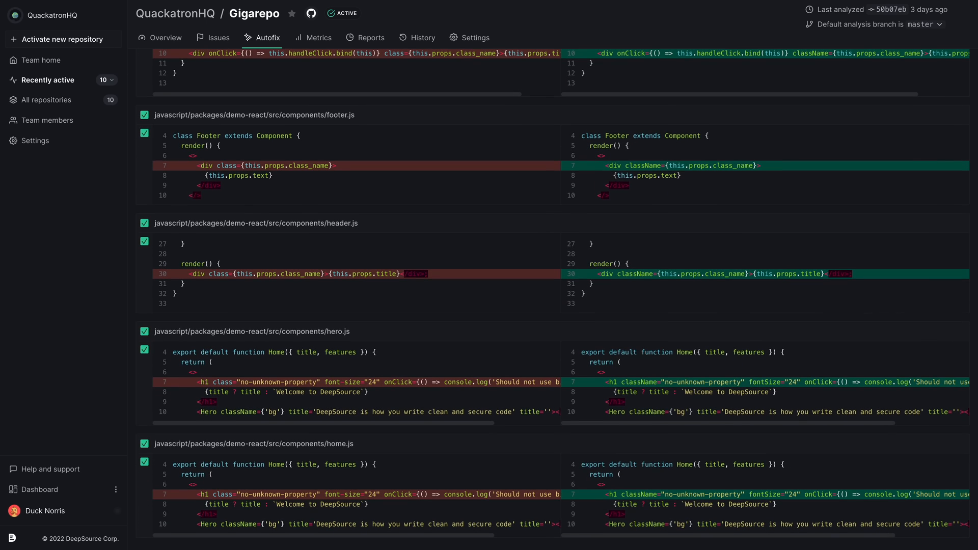
pyautogui.scroll(10, 553, 301)
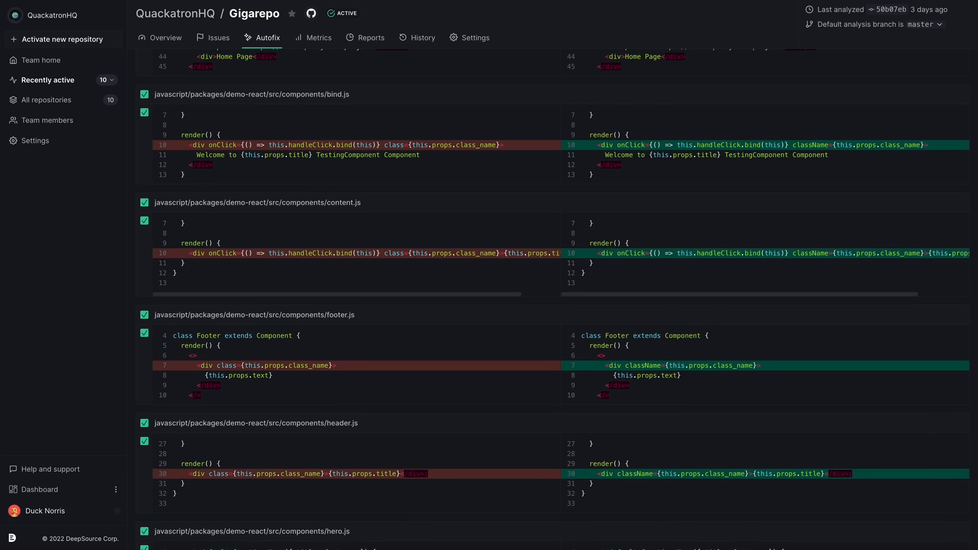
pyautogui.click(873, 148)
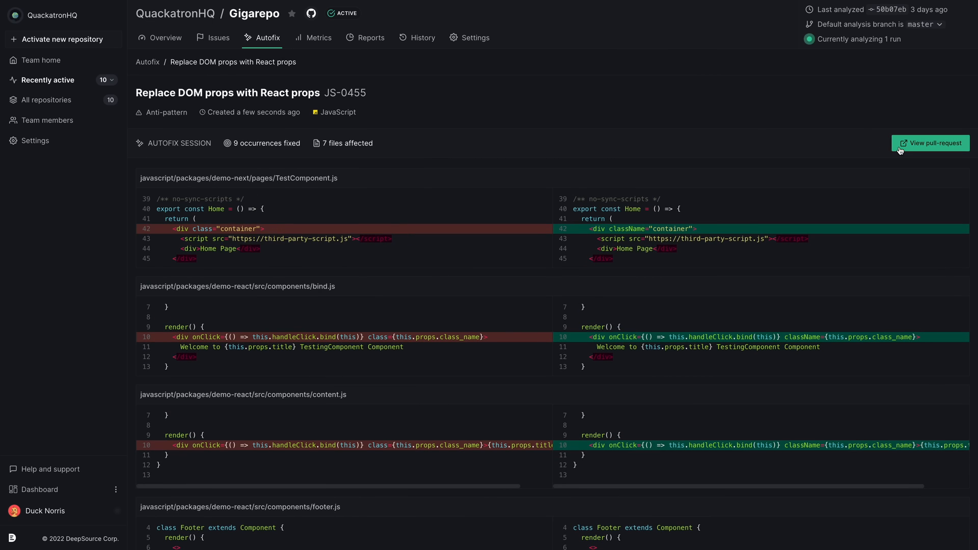
pyautogui.click(899, 149)
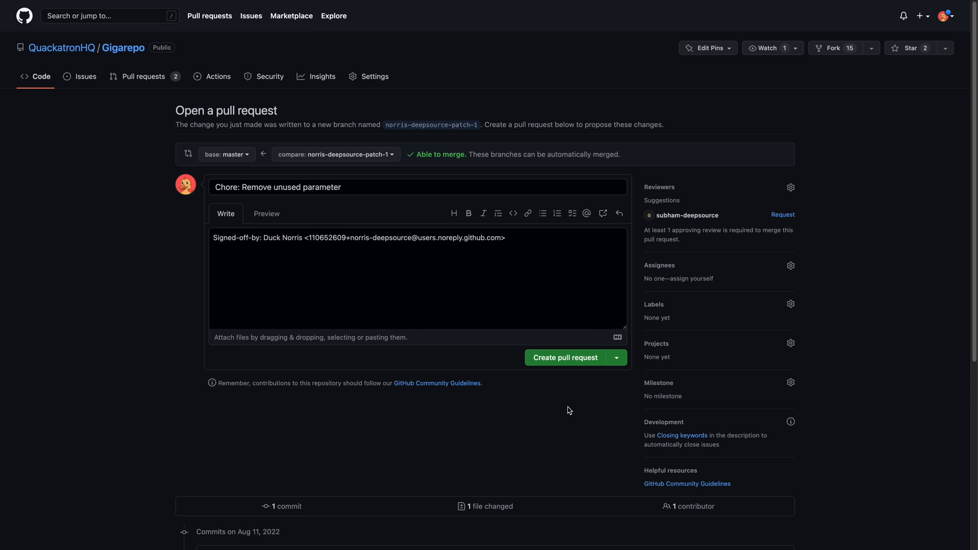
# - Create the pull request "Chore: Remove unused parameter" on GitHub and open the details of its DeepSource: Go check
pyautogui.click(569, 357)
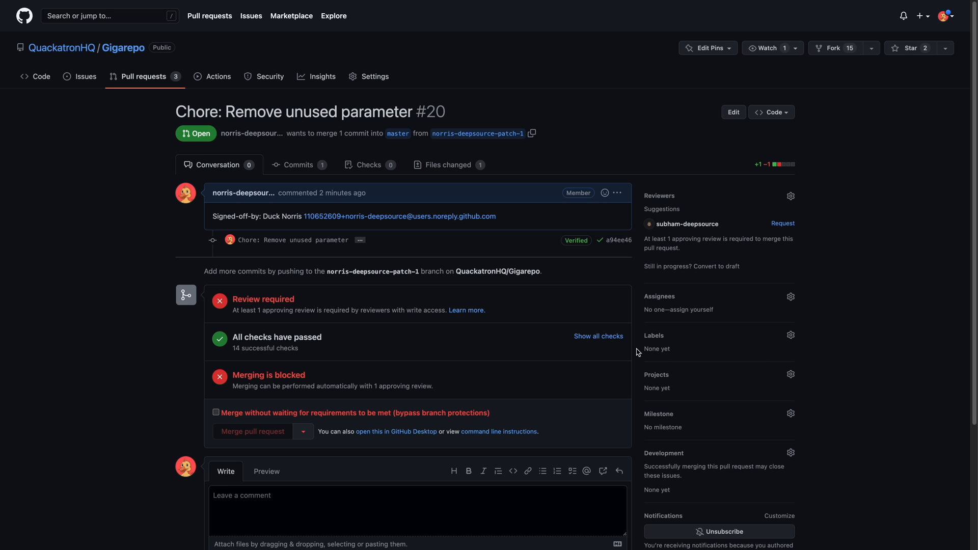
pyautogui.click(615, 337)
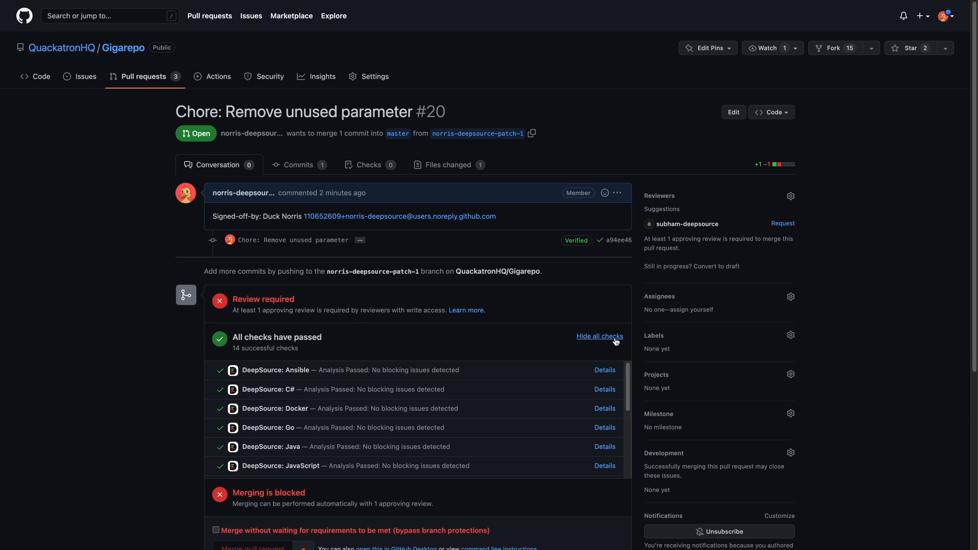
pyautogui.click(604, 427)
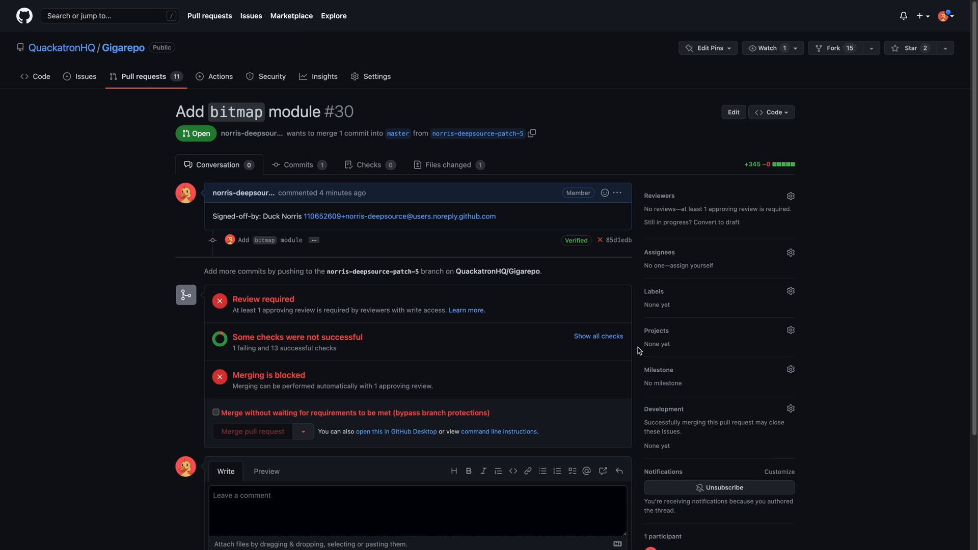
# - Show all checks on the "Add bitmap module" pull request and open the details of the DeepSource: Rust check
pyautogui.click(612, 337)
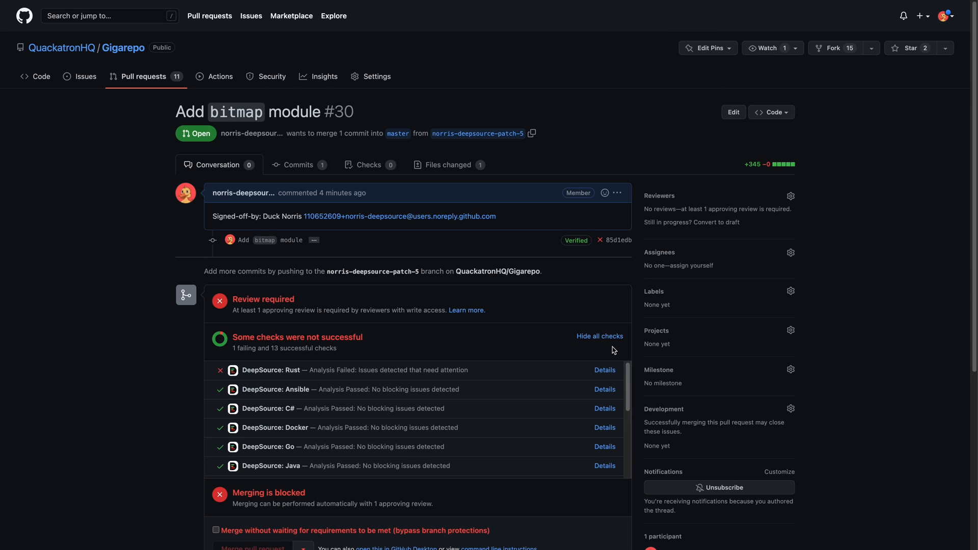
pyautogui.click(610, 371)
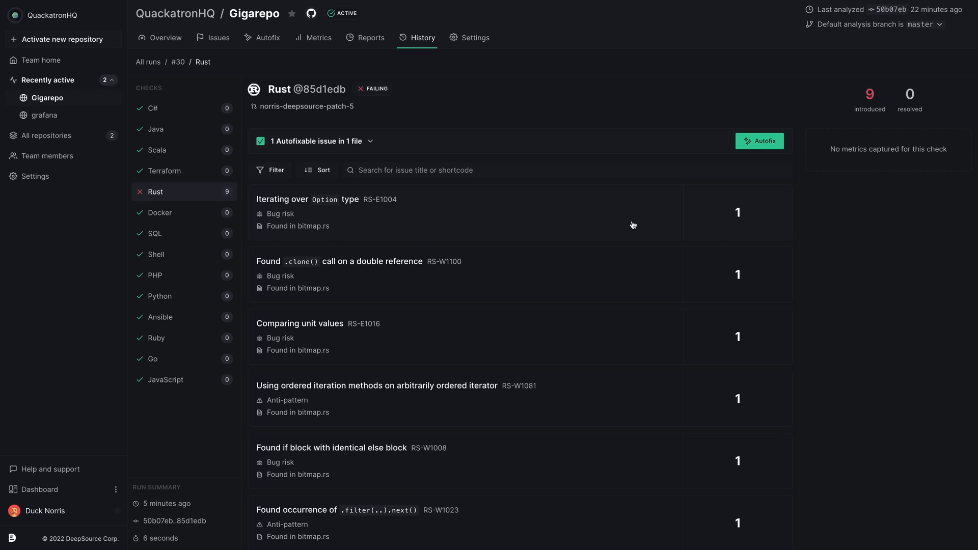
pyautogui.click(632, 224)
# - Run Autofix on the autofixable Rust issue in bitmap.rs, commit the fix to the pull request and open that pull request
pyautogui.click(775, 149)
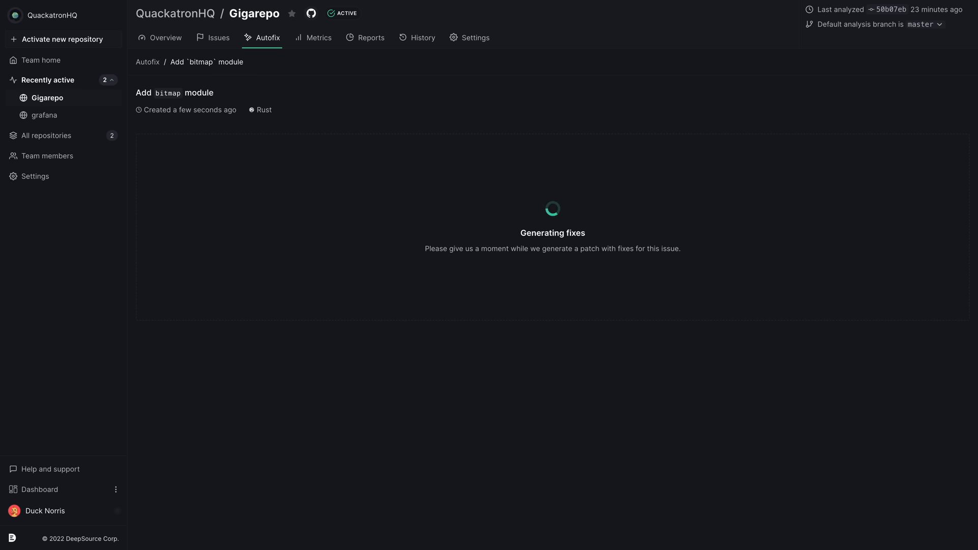
pyautogui.click(865, 146)
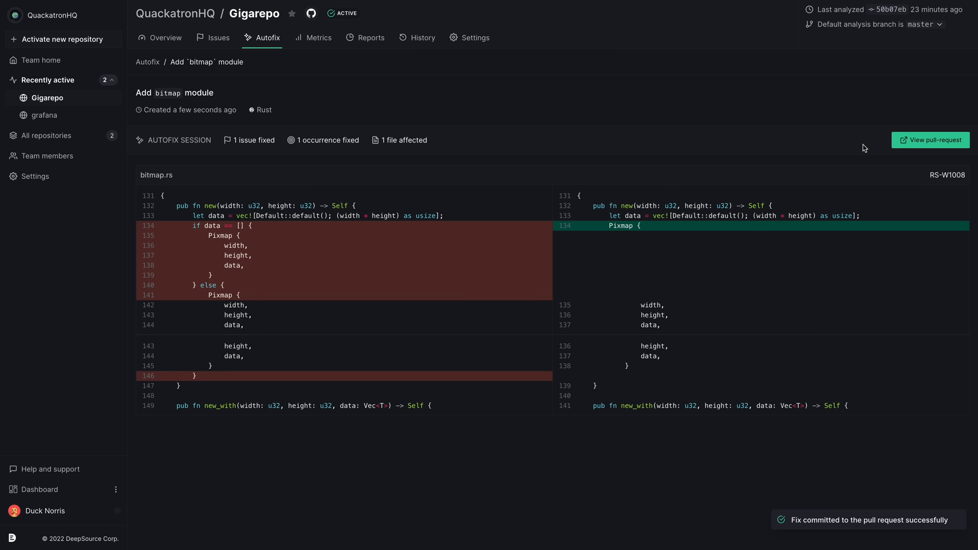
pyautogui.click(909, 144)
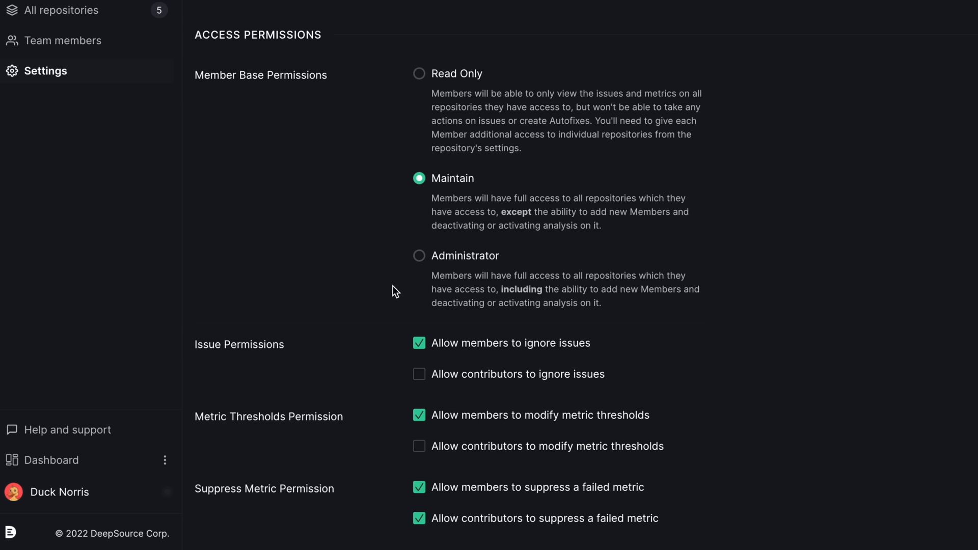
# - Set the team's Member Base Permissions to Administrator in the access permission settings
pyautogui.click(419, 255)
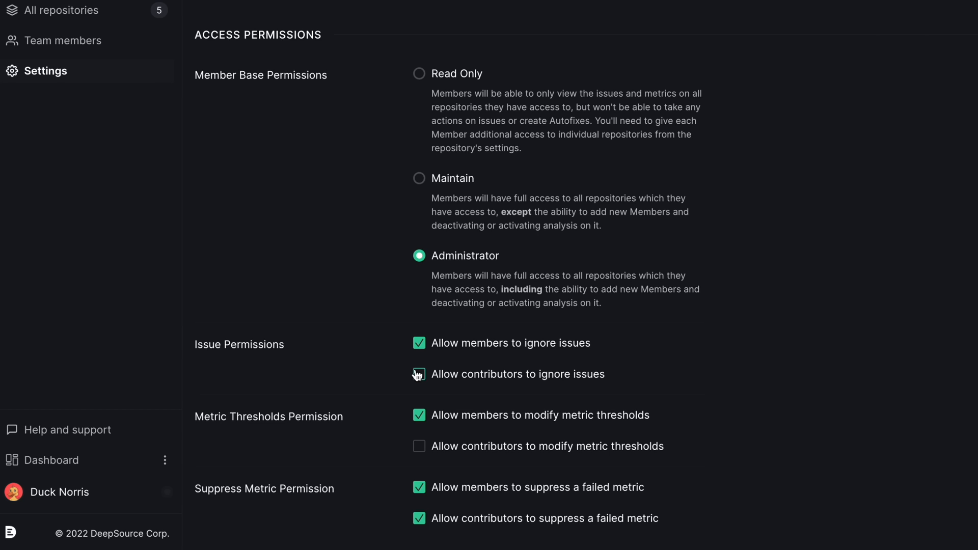